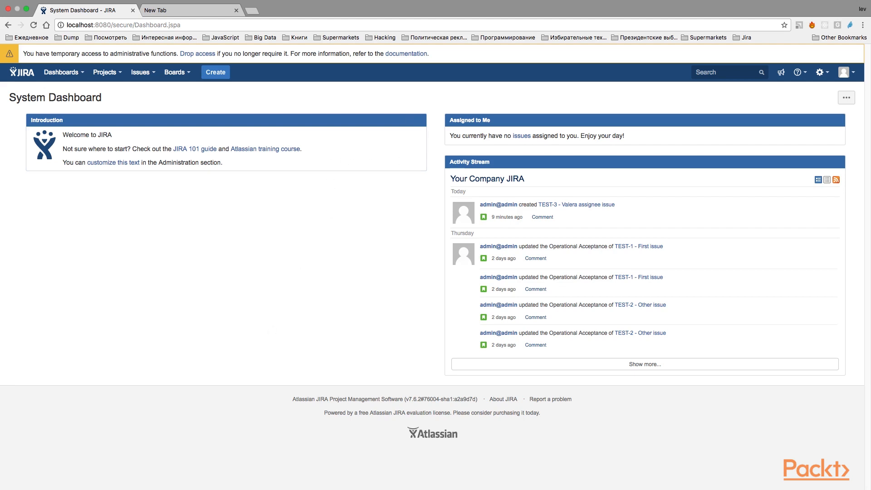
Open the user administration and deactivate the last user in the list by clearing the Active option in the profile.
click(257, 489)
click(355, 228)
key(period)
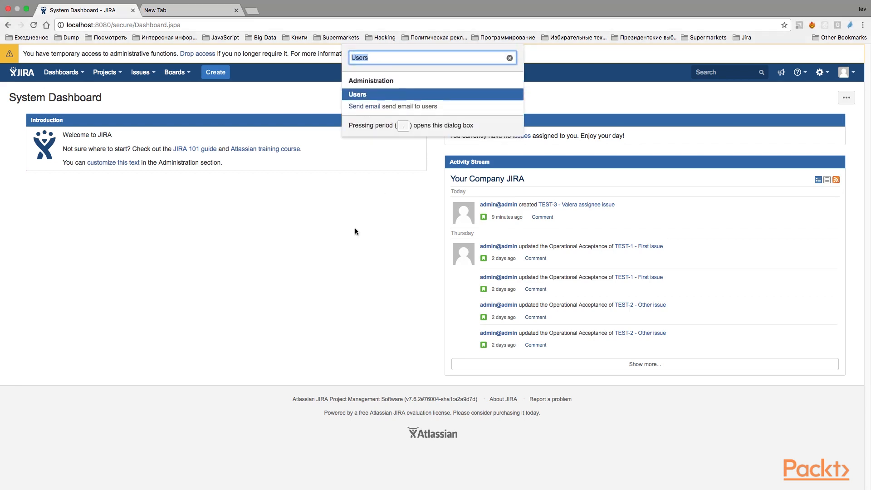
key(Return)
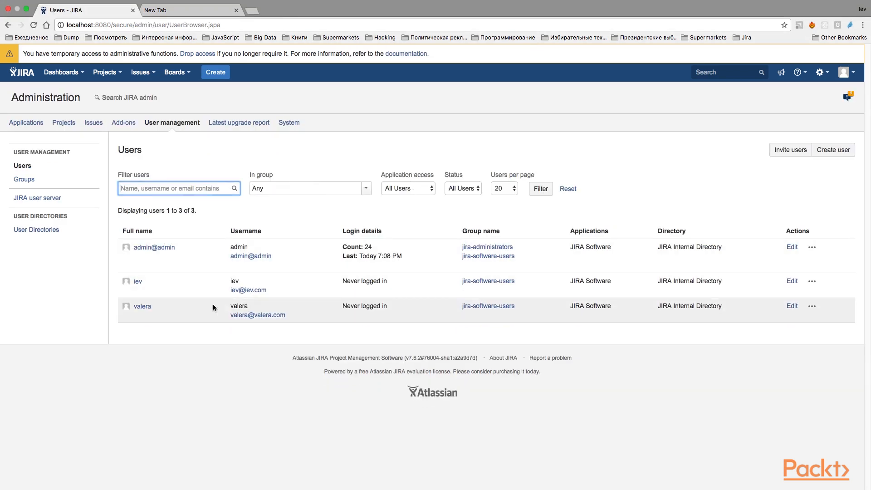
click(792, 308)
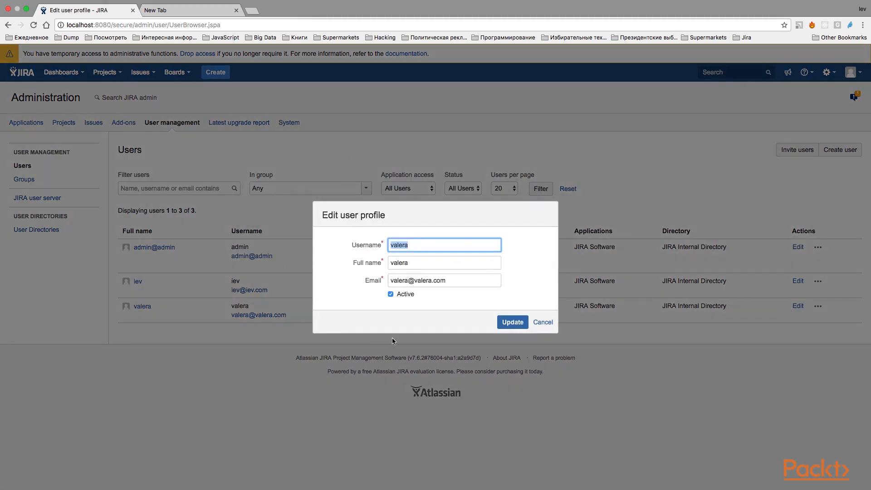
click(391, 294)
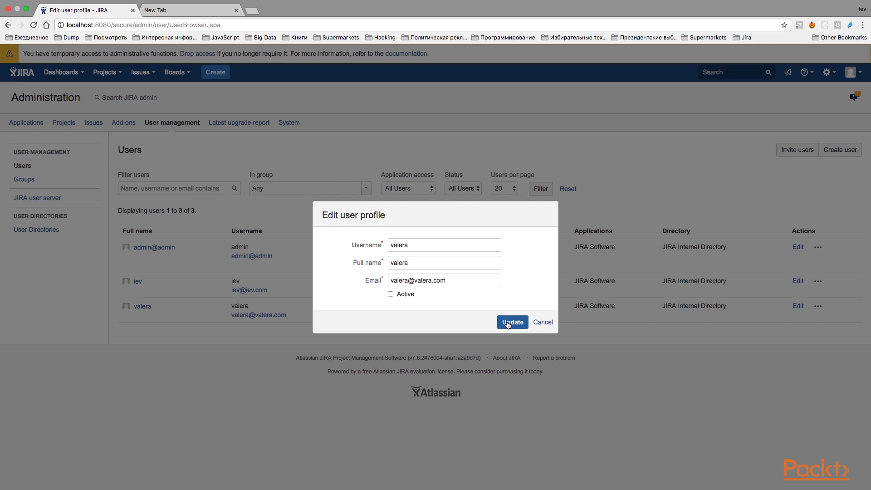
click(509, 323)
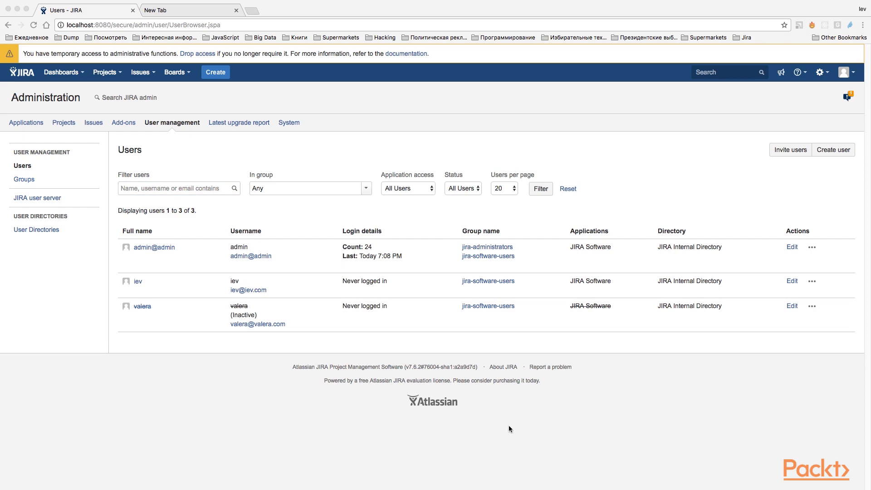
Log out and try to log in with the deactivated user's username and password.
click(845, 73)
click(822, 163)
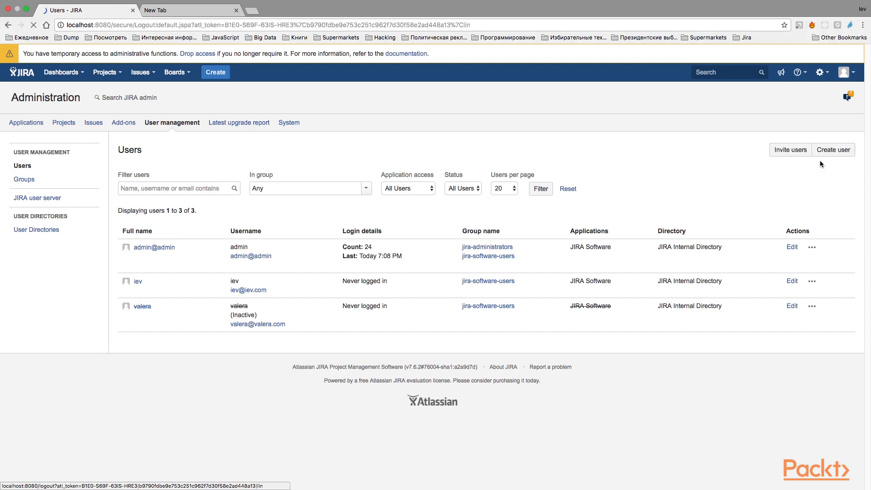
click(438, 174)
drag(416, 144, 366, 143)
text(valer)
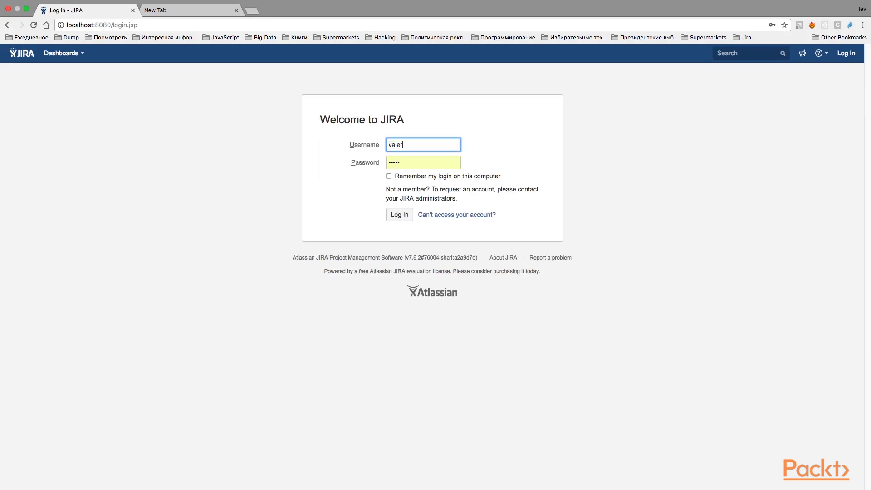
text(a)
key(Tab)
text(••••)
key(Return)
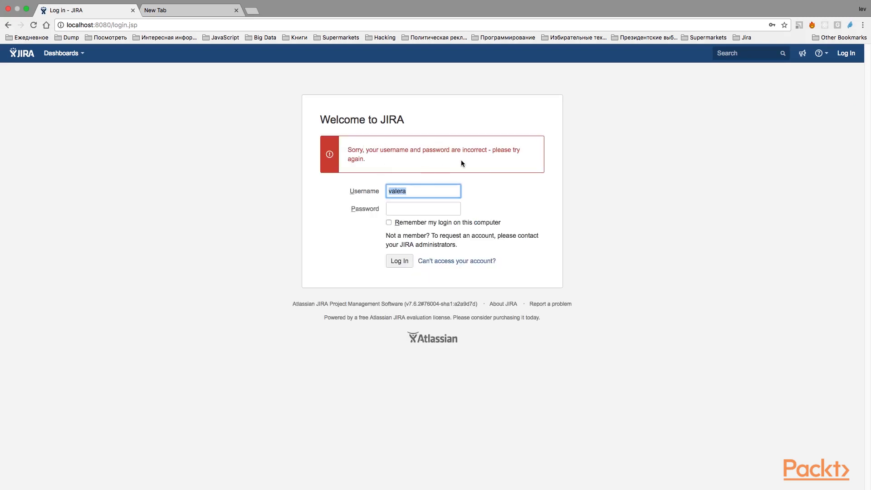
Log in with the admin username and the account password.
text(ad)
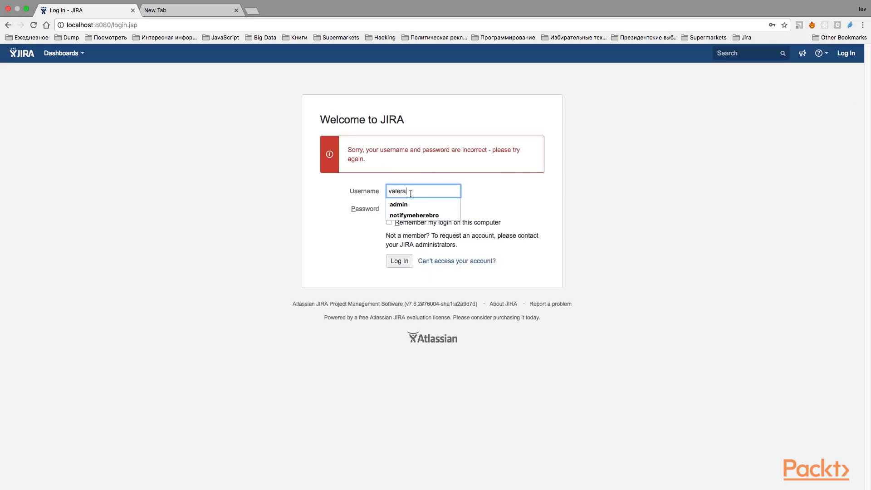
text(min)
key(Tab)
text(•••••)
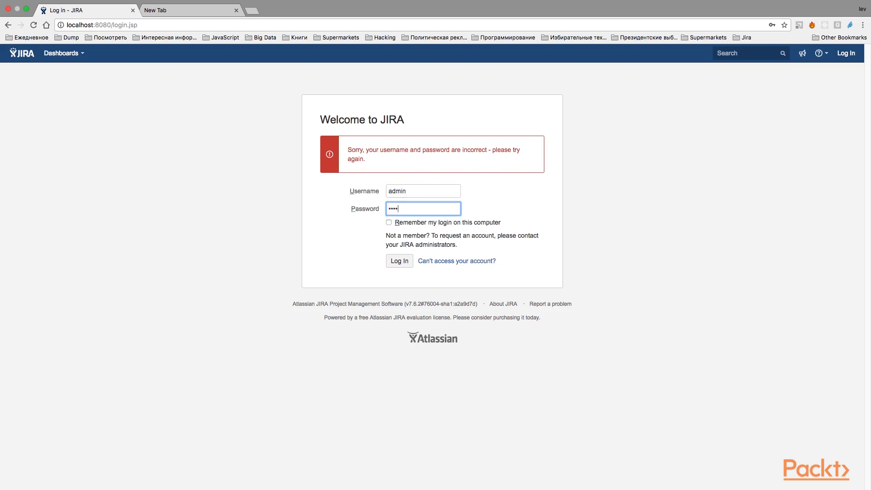
key(Return)
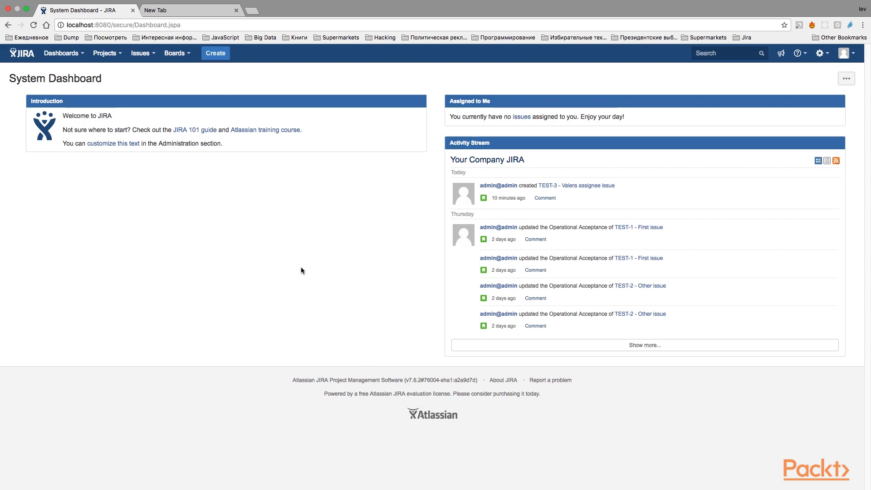
Start a new Story in the TEST project with the summary "New Issue".
click(216, 53)
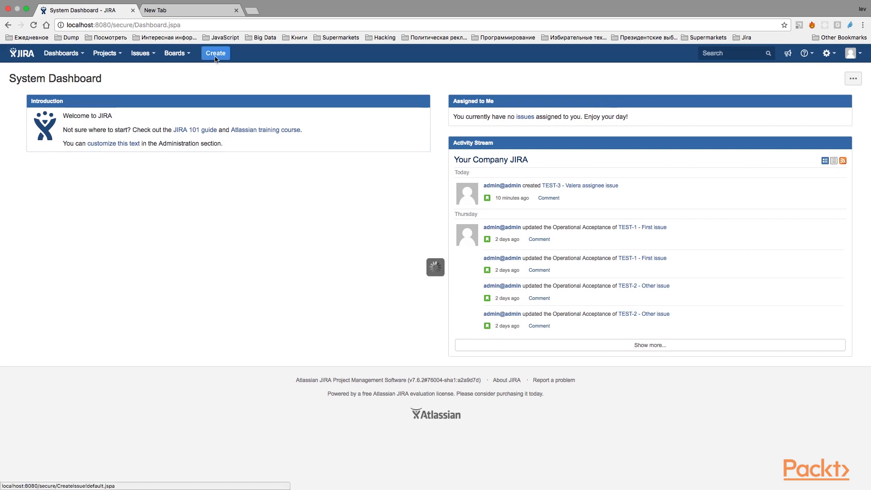
text(Ne )
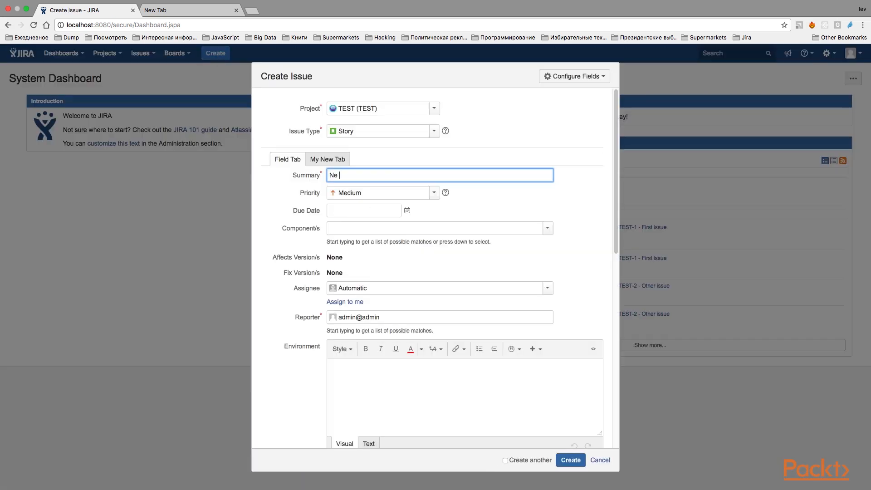
text(w Issue)
scroll(365, 280, down, 1)
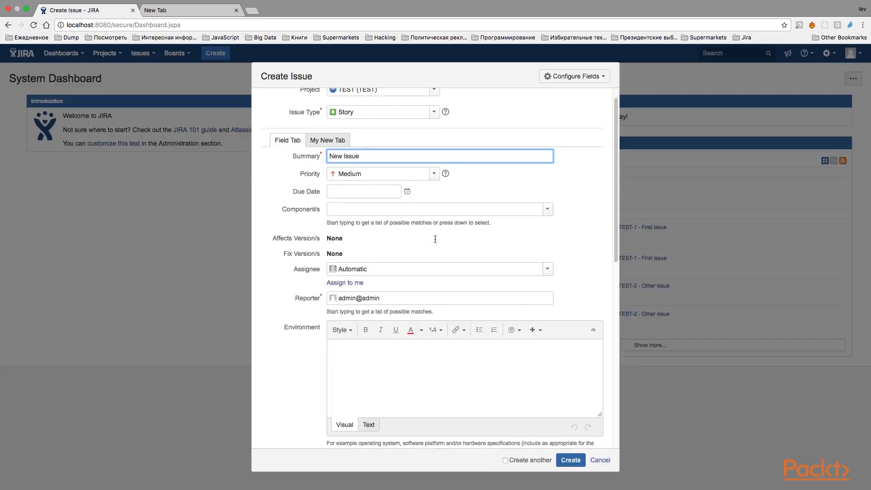
Try to create the issue with the deactivated user as assignee, and discard the issue form.
click(365, 280)
click(365, 269)
text(v)
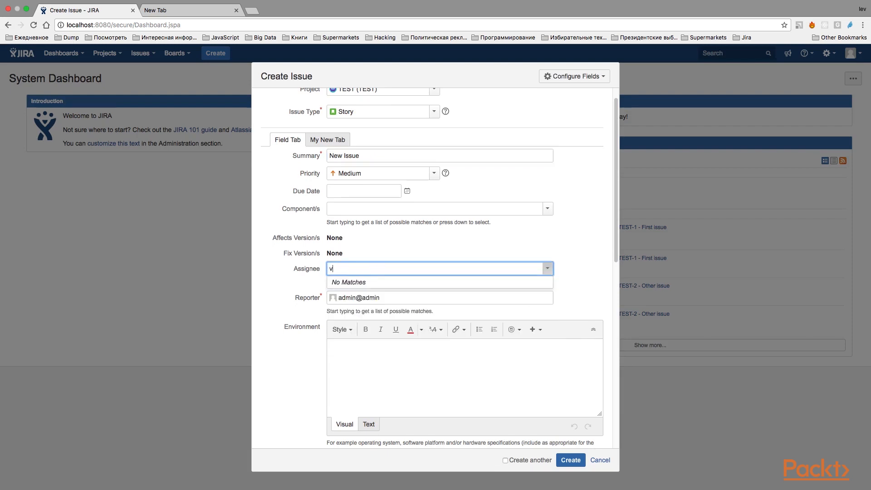
text(alera)
click(439, 256)
scroll(439, 256, down, 10)
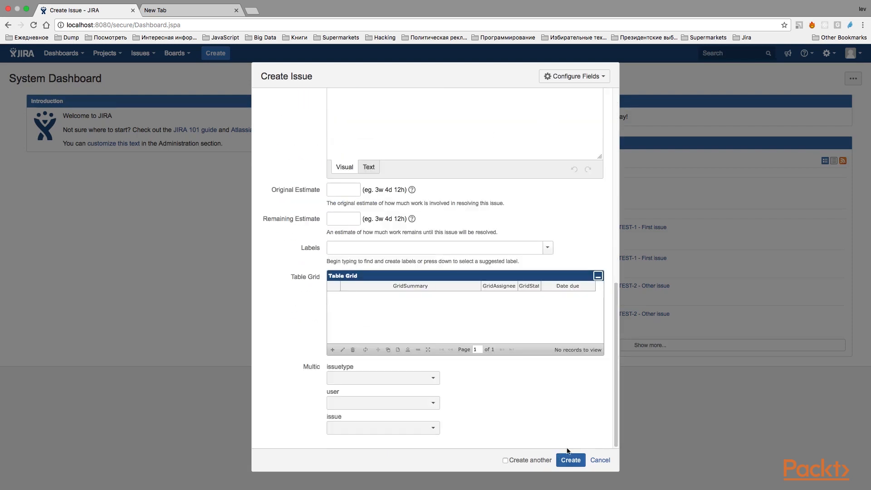
click(569, 459)
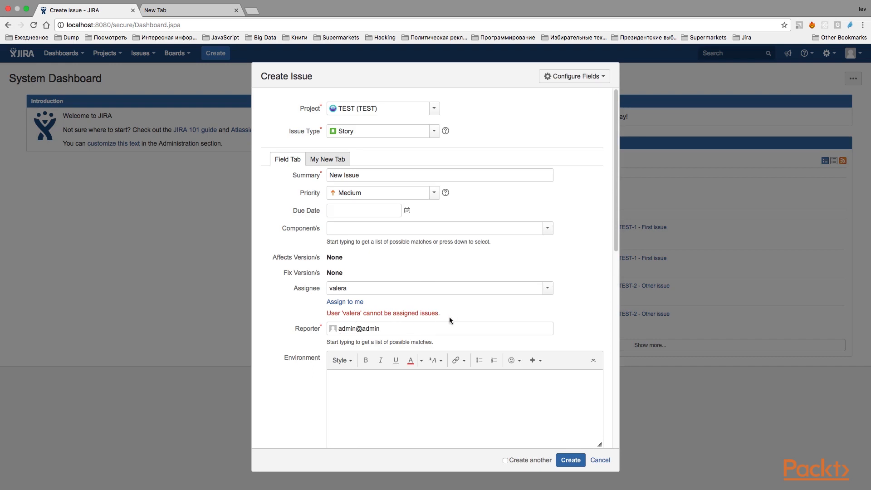
click(600, 459)
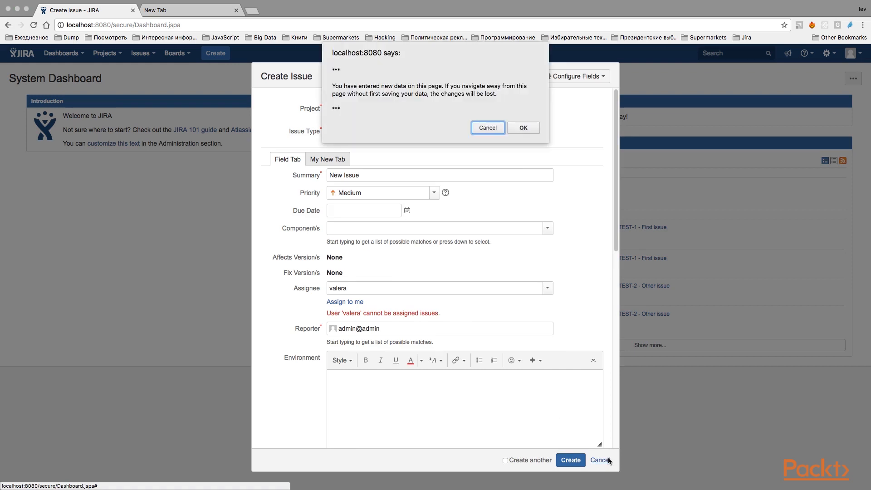
click(521, 129)
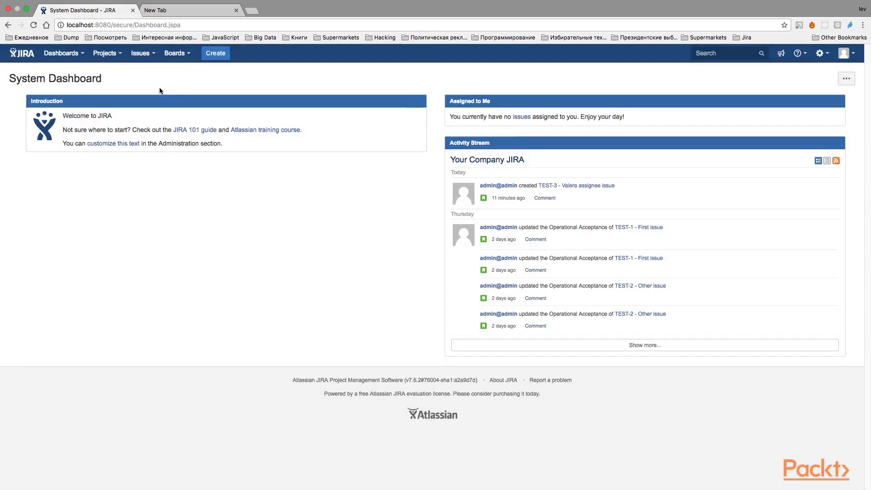
Open issue TEST-3 from the current issue search and check the status shown beside its assignee.
click(142, 55)
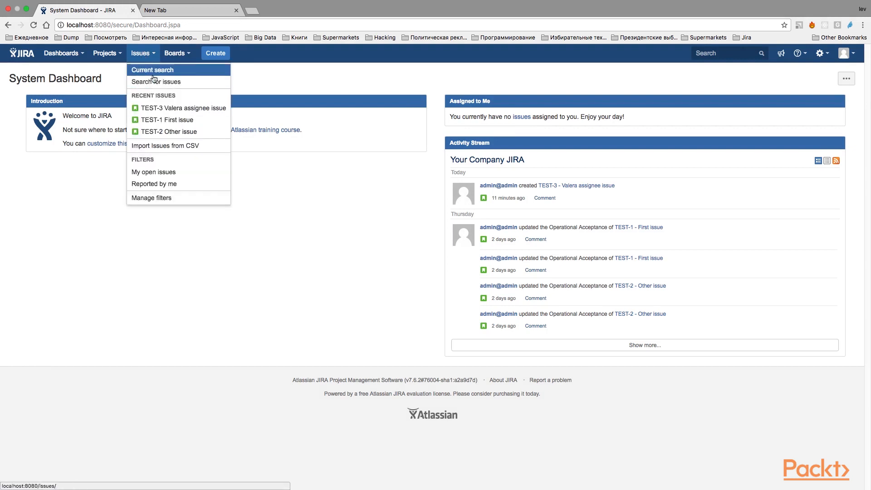
click(150, 70)
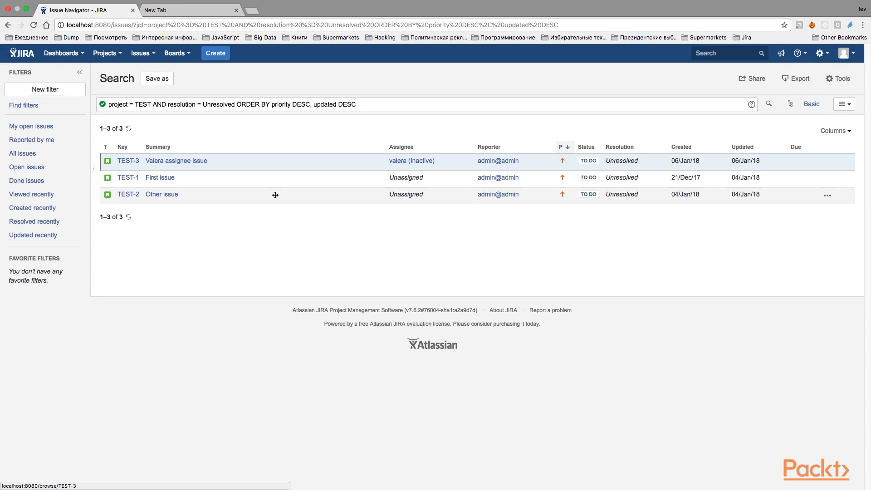
click(173, 163)
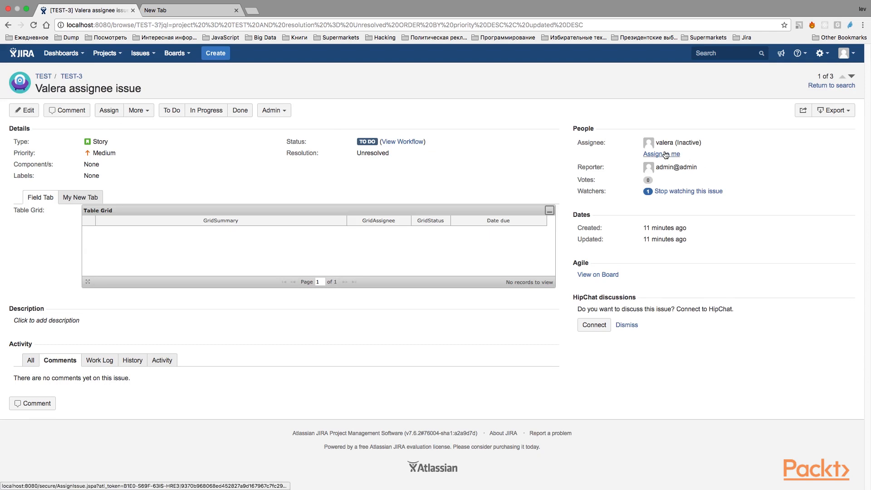
drag(702, 143, 677, 143)
mouse_move(677, 143)
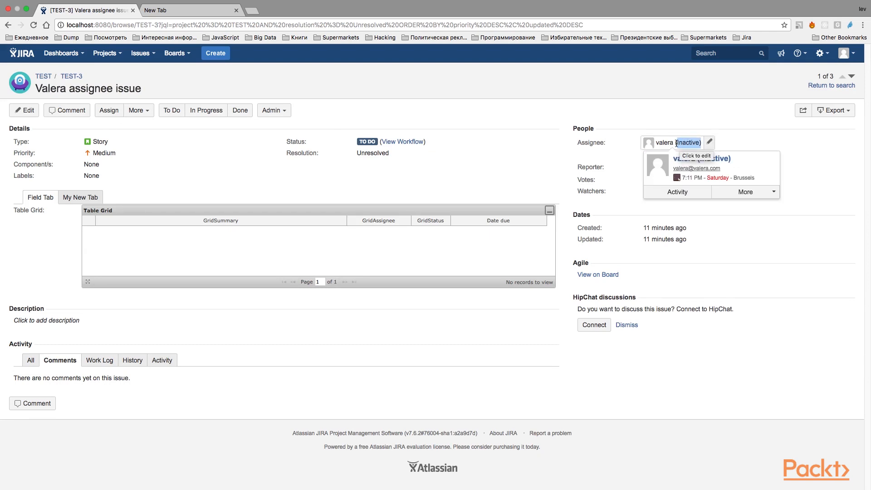
key(super+Tab)
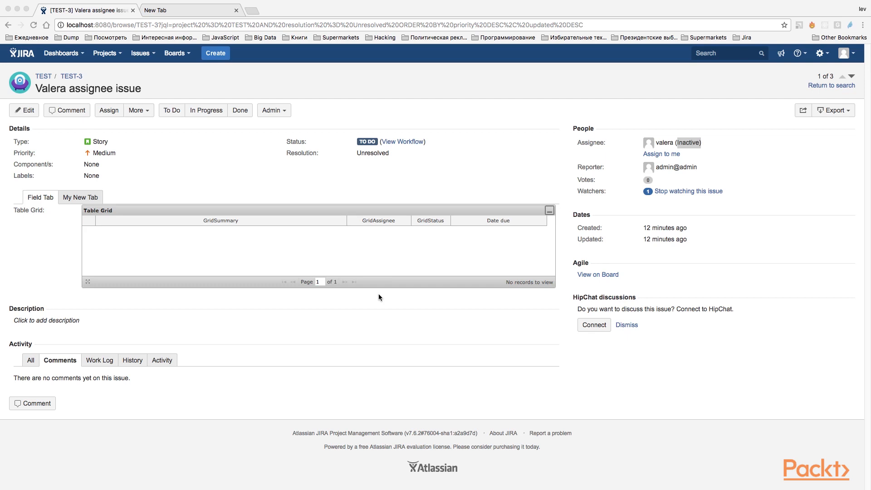
Open the user administration page and confirm administrator access with the account password.
click(427, 187)
key(period)
text(user)
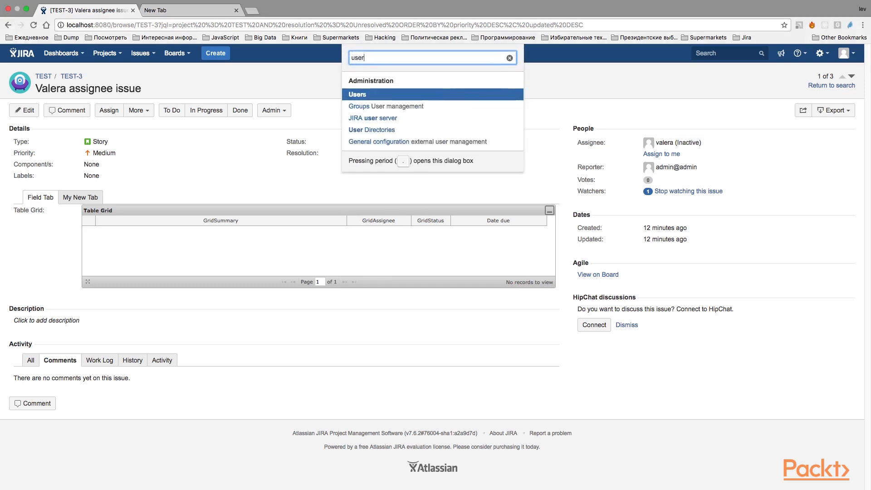
key(Return)
text(admin)
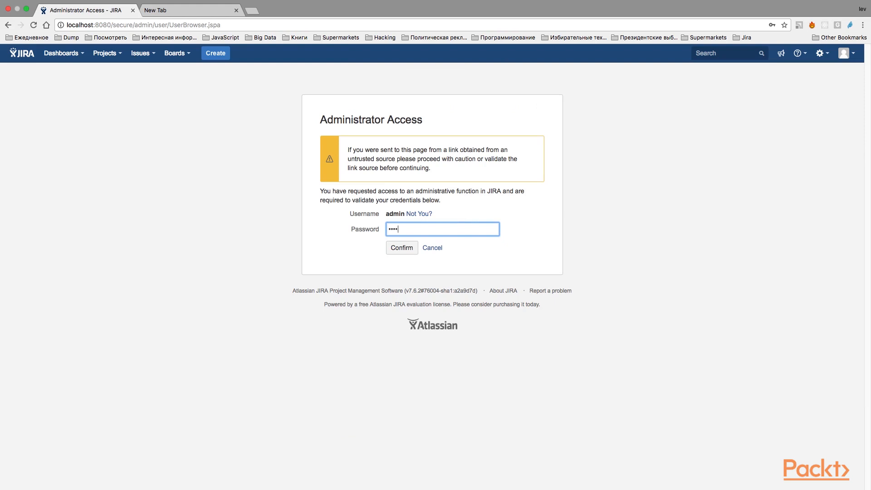
key(Return)
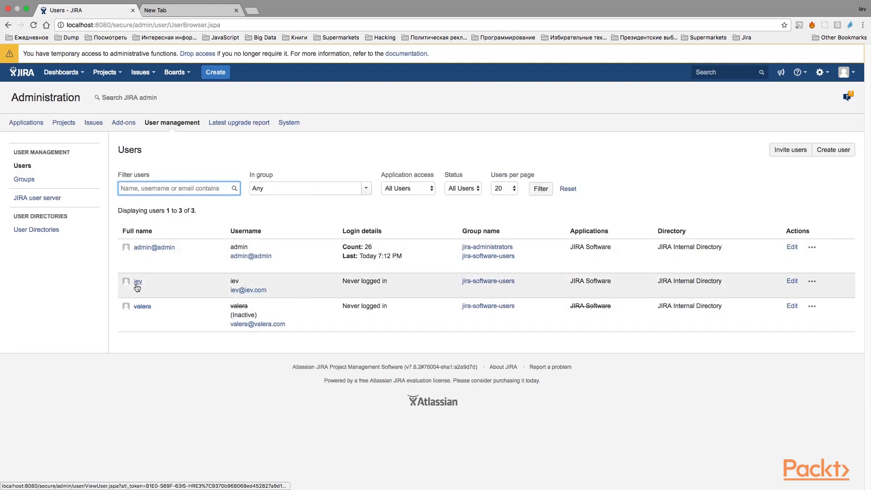
Try to deactivate the second user in the list, and cancel the profile edit.
mouse_move(137, 285)
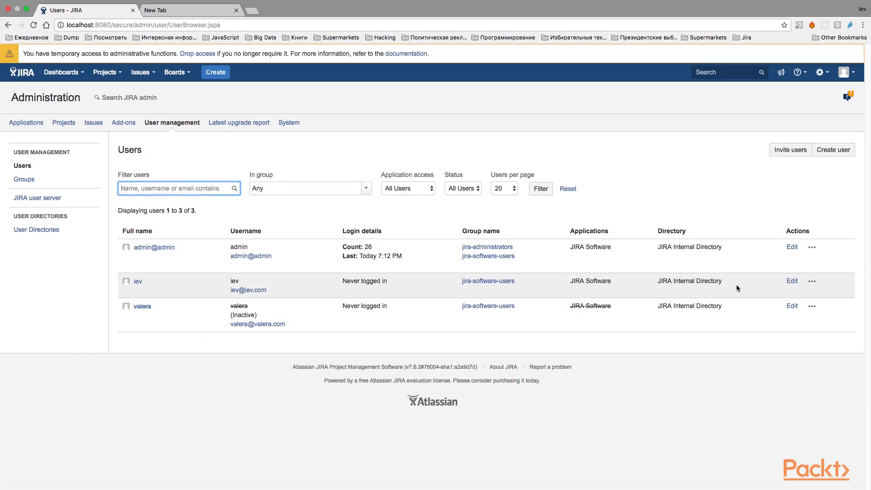
click(792, 282)
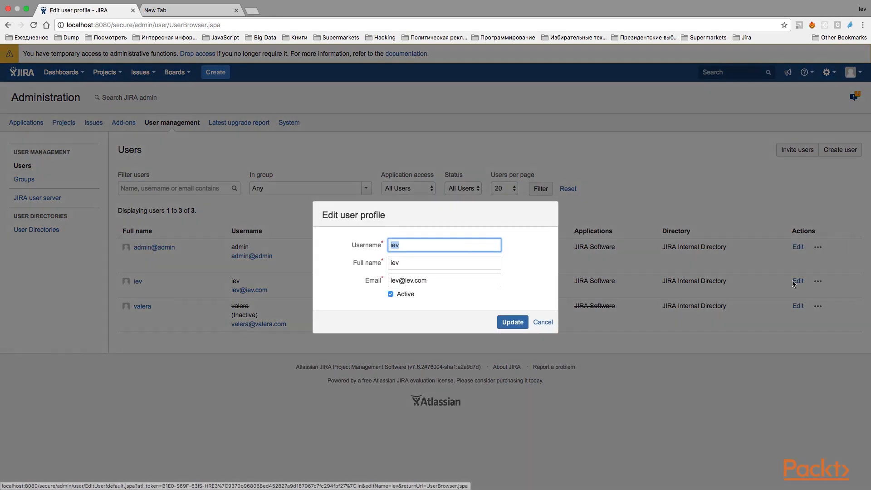
click(391, 294)
click(514, 327)
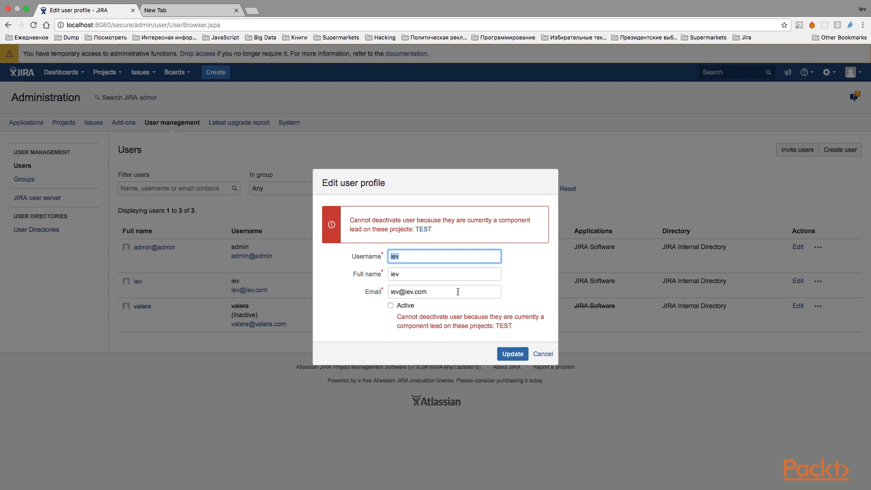
click(543, 355)
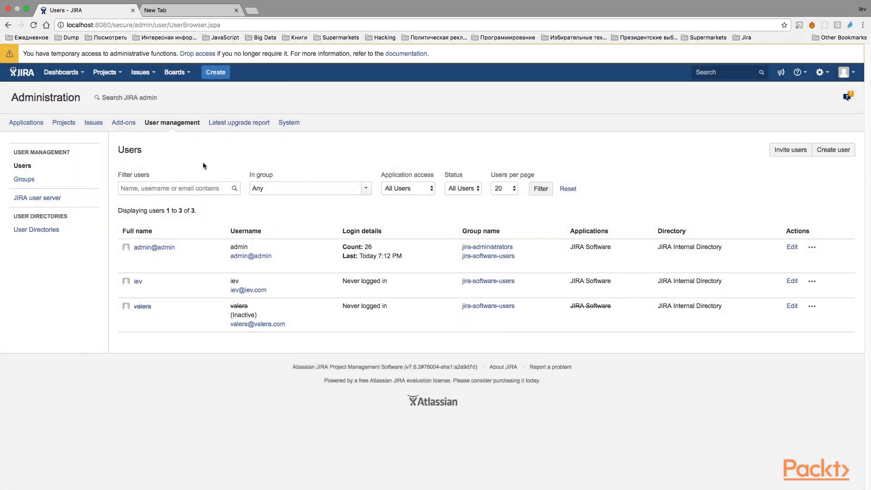
Open the TEST project's components page to check the component lead and default assignee.
click(104, 74)
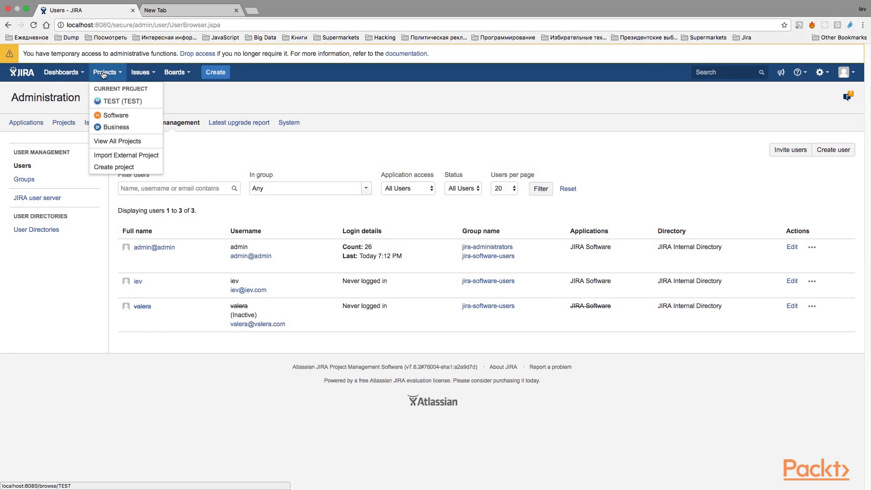
click(122, 101)
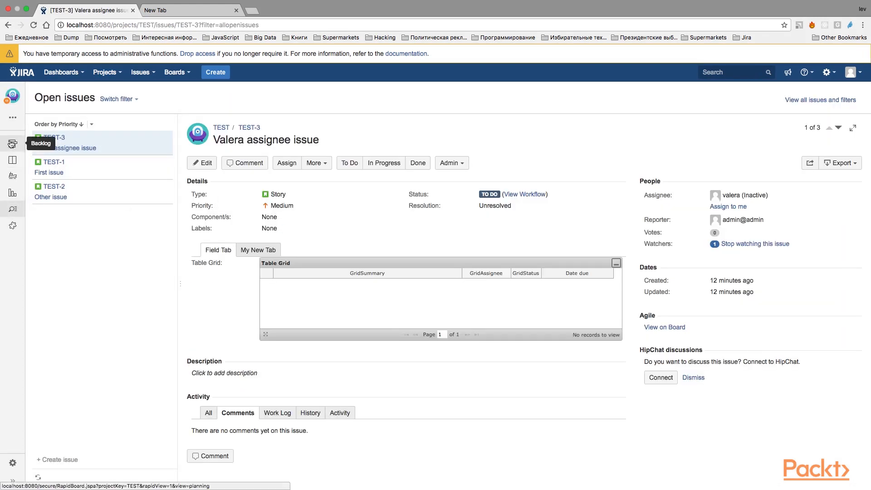
click(12, 463)
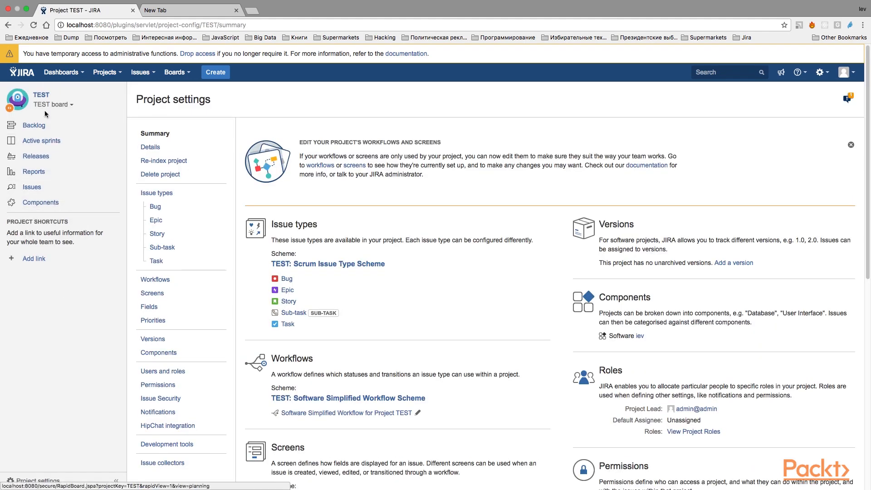
click(31, 203)
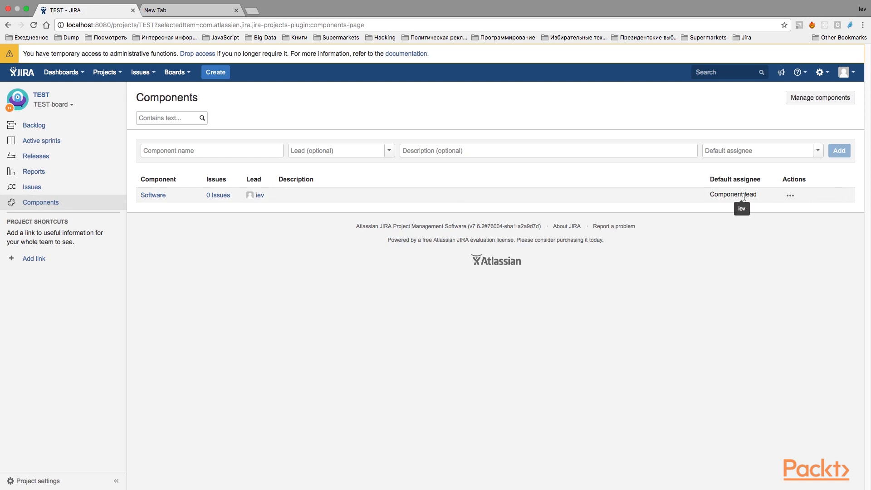
Change the component lead of the Software component to the admin user in the TEST project's component settings.
click(803, 99)
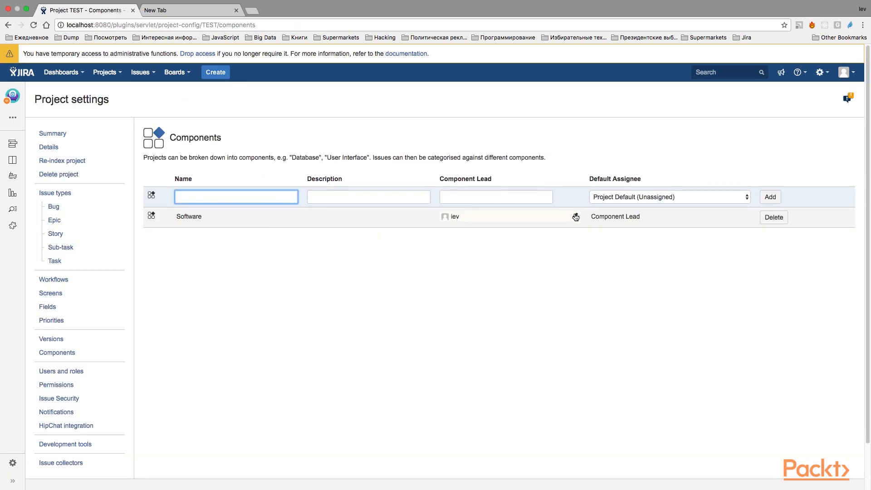
click(574, 217)
text(admin)
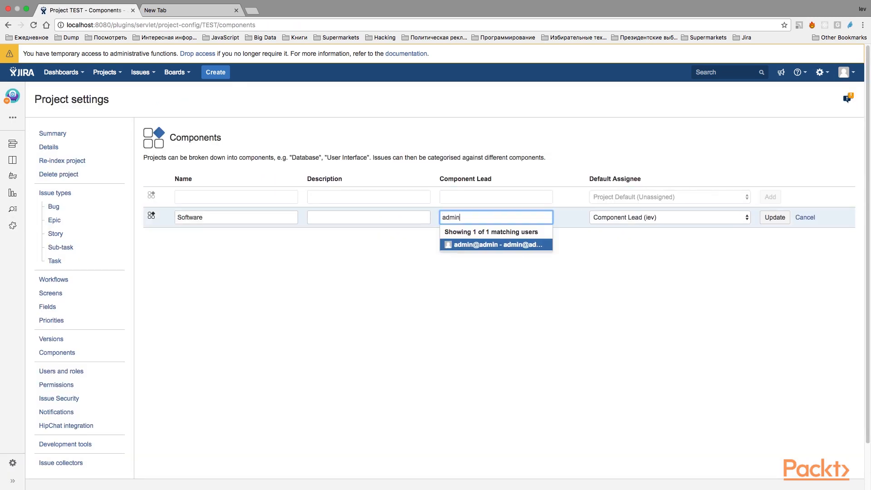
key(Return)
click(774, 218)
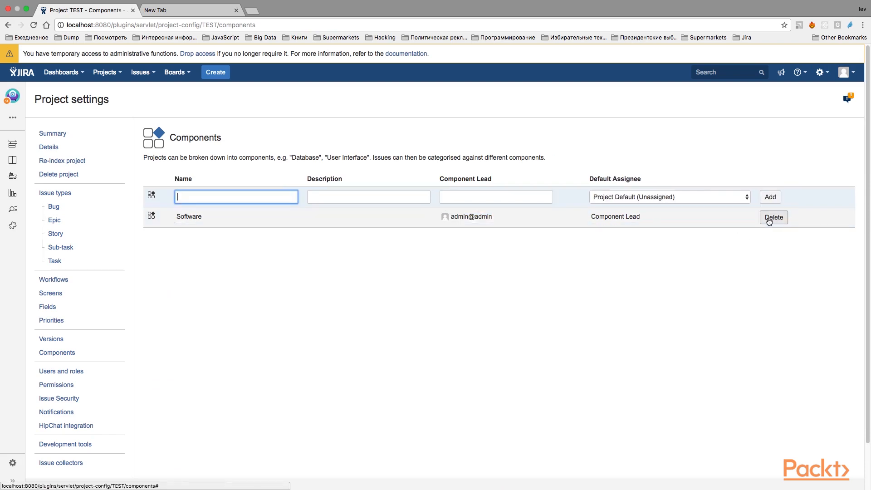
Go to the user administration page and deactivate the second user in the list by making the profile no longer active.
click(363, 152)
key(period)
text(user)
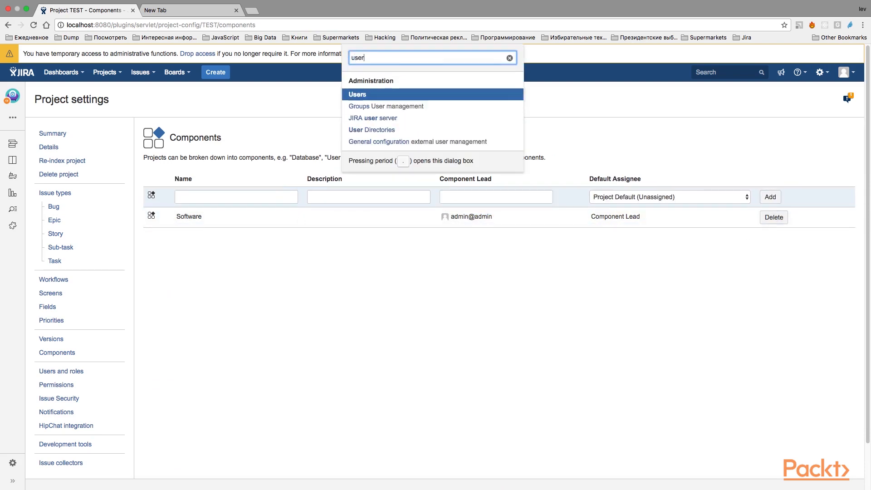
key(Return)
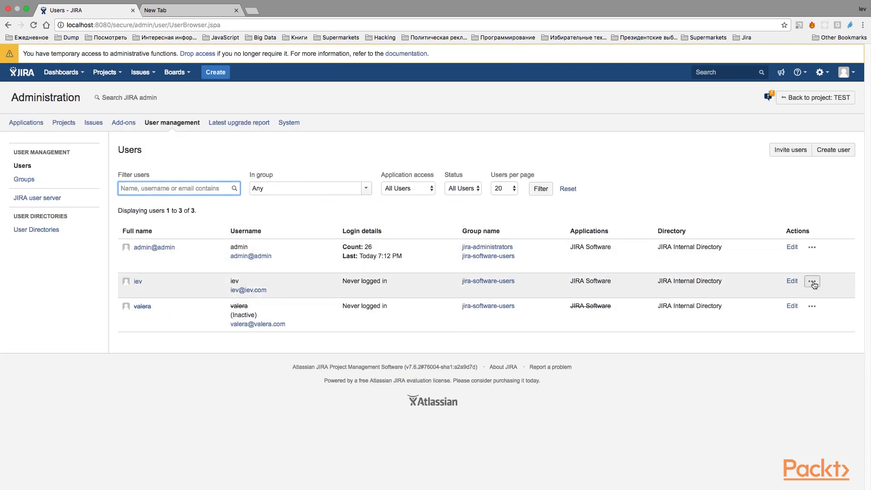
click(797, 282)
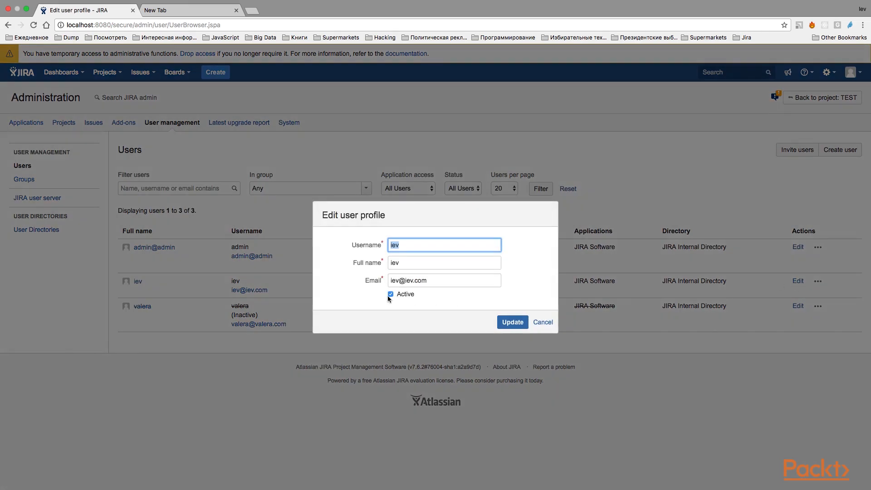
click(391, 294)
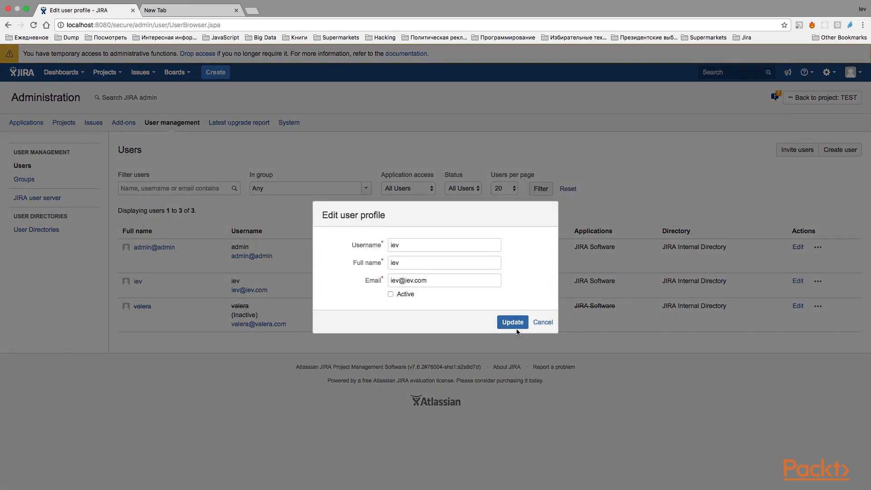
click(514, 323)
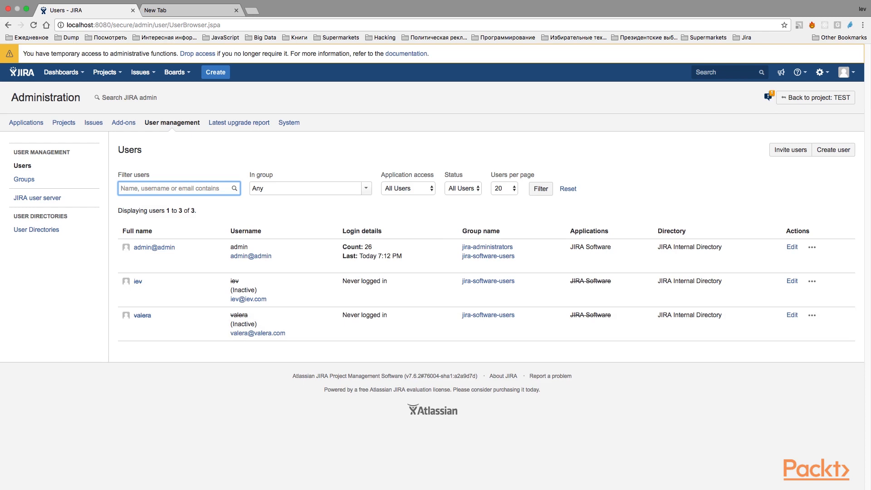